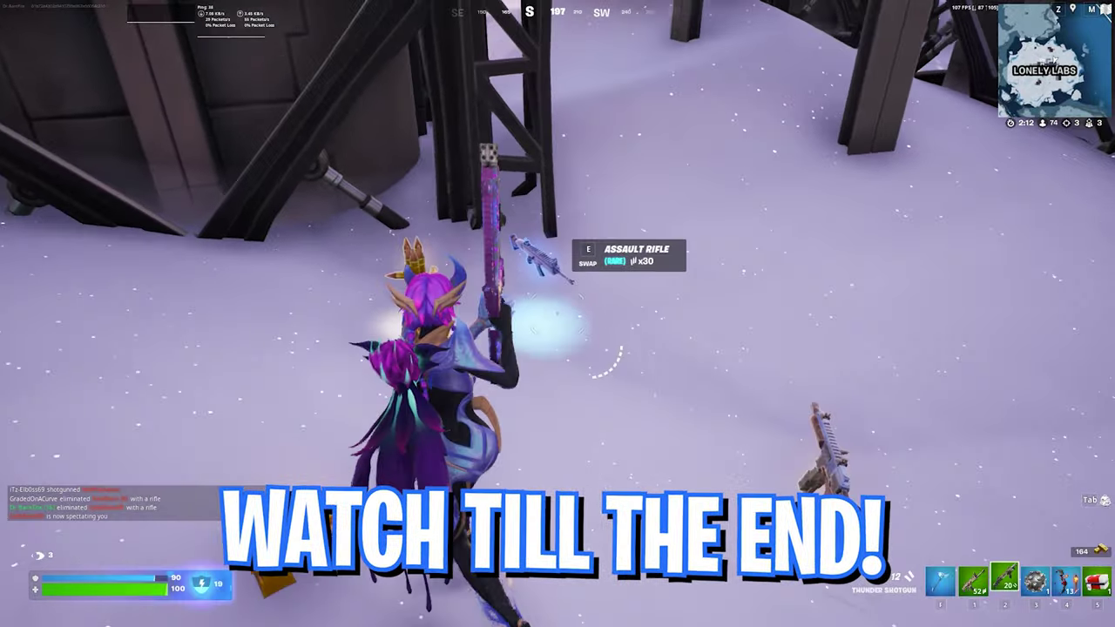
- Swap the Thunder Shotgun for the ground assault rifle, then run with the pickaxe toward Lonely Labs
key("e")
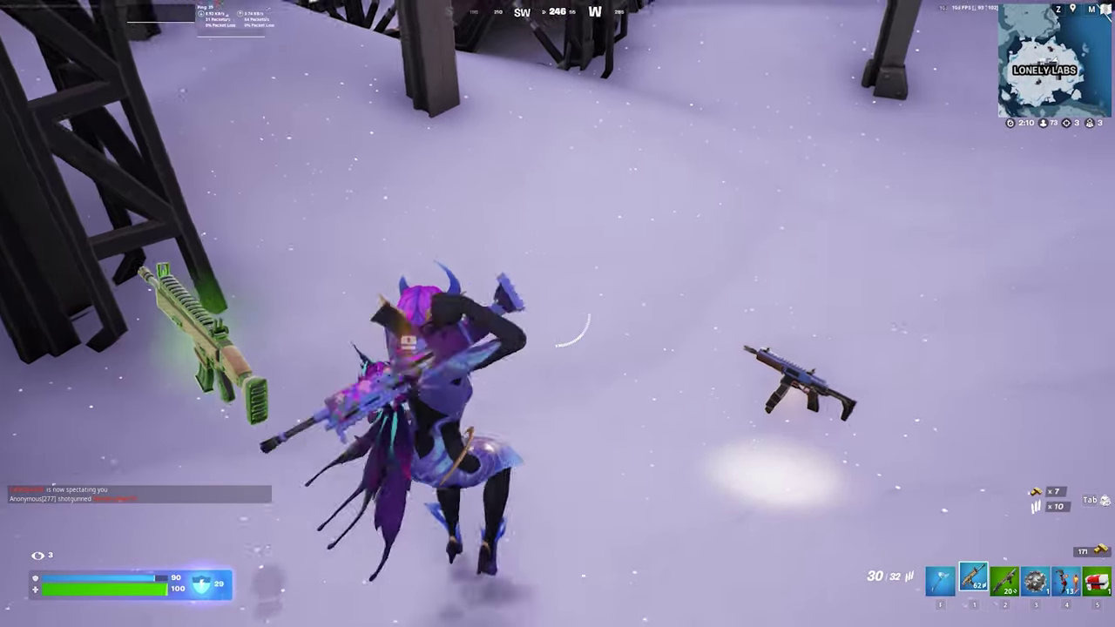
key("f")
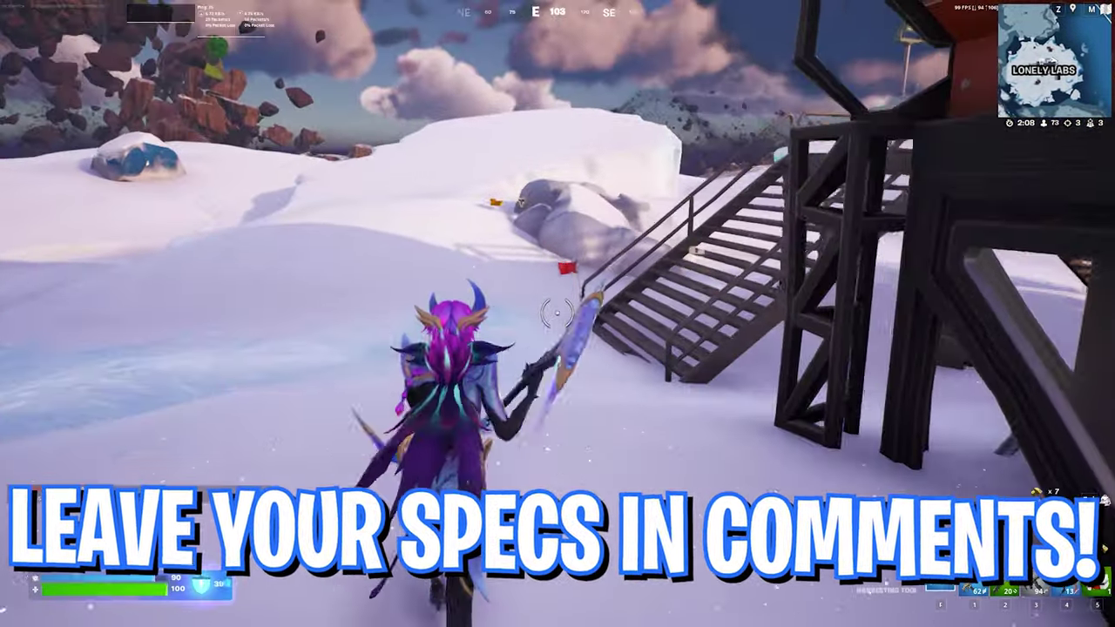
key("ctrl")
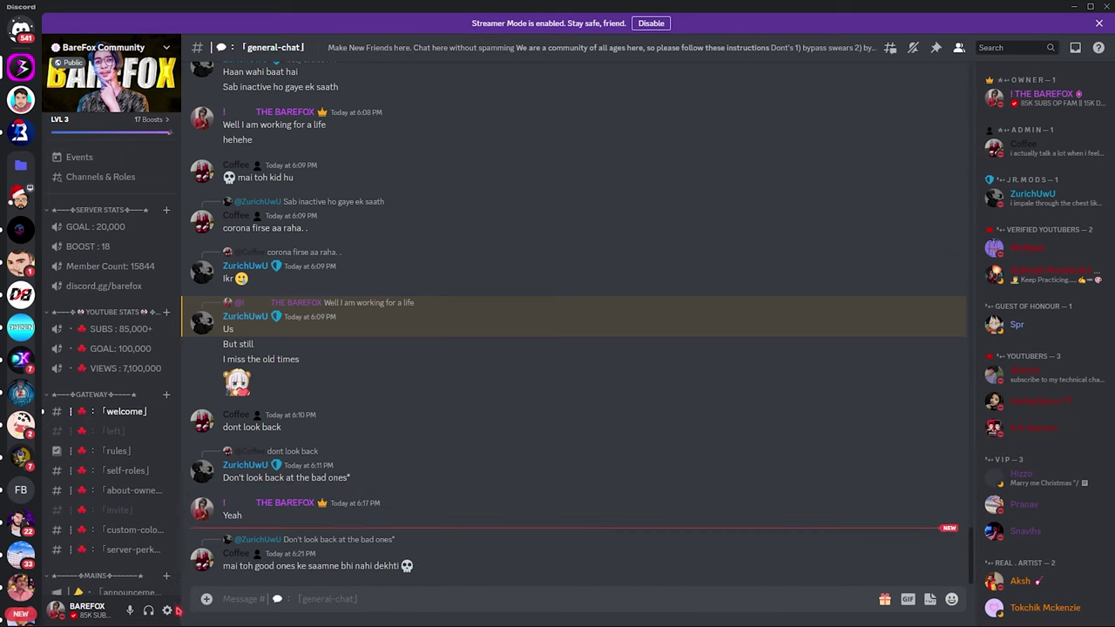
- Open Discord's user settings on the Appearance page with the Dark theme
left_click(167, 612)
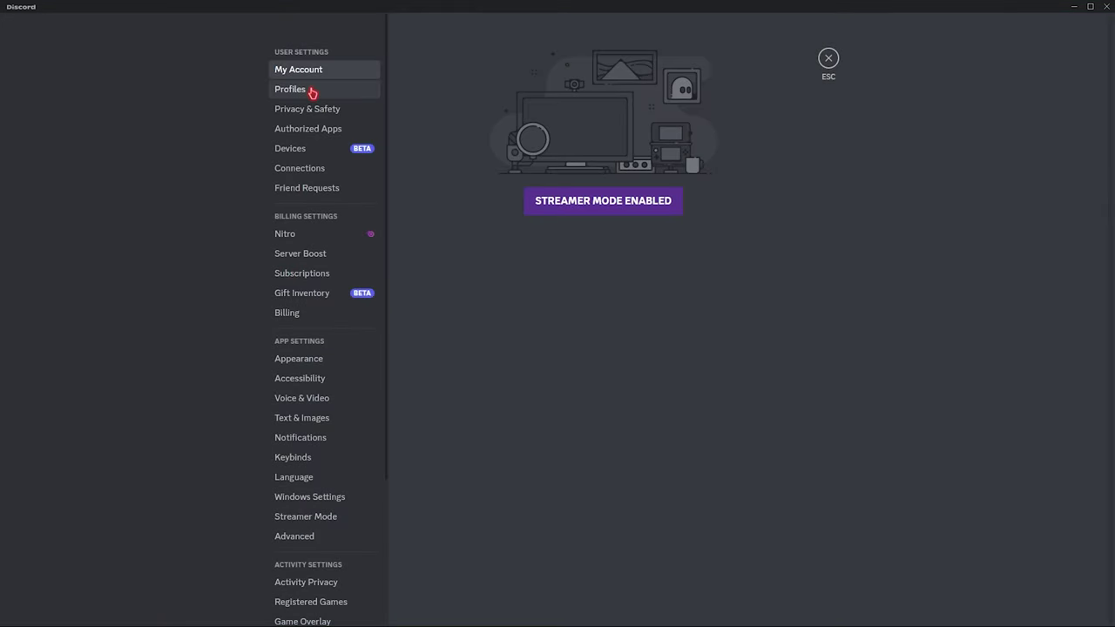
left_click(293, 364)
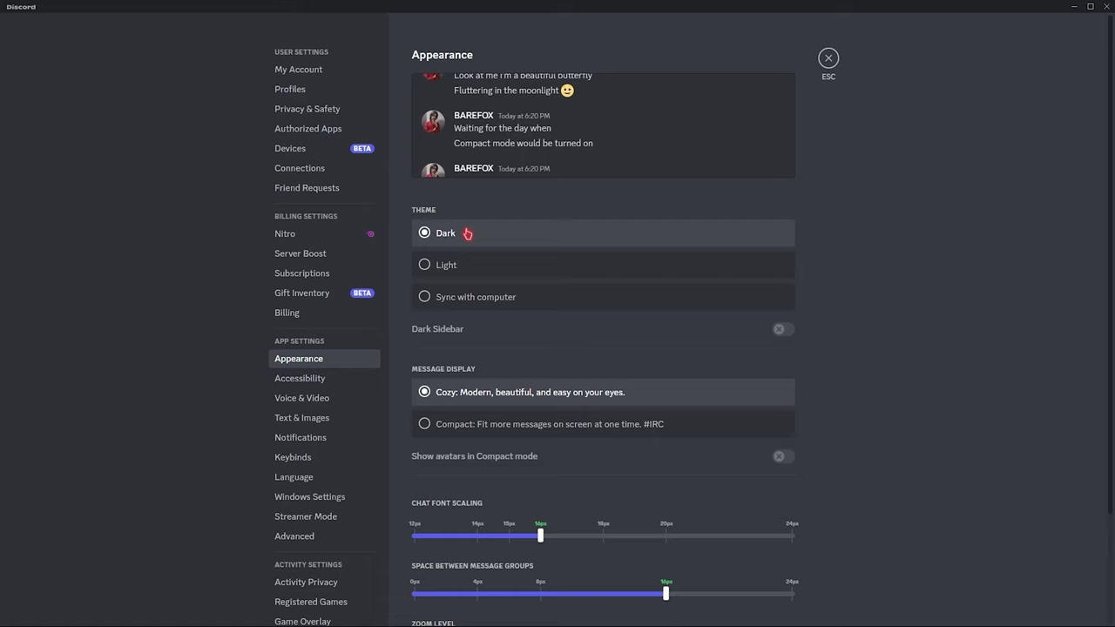
- Scroll Accessibility down to Reduced Motion and confirm Enable Reduced Motion is on
left_click(295, 385)
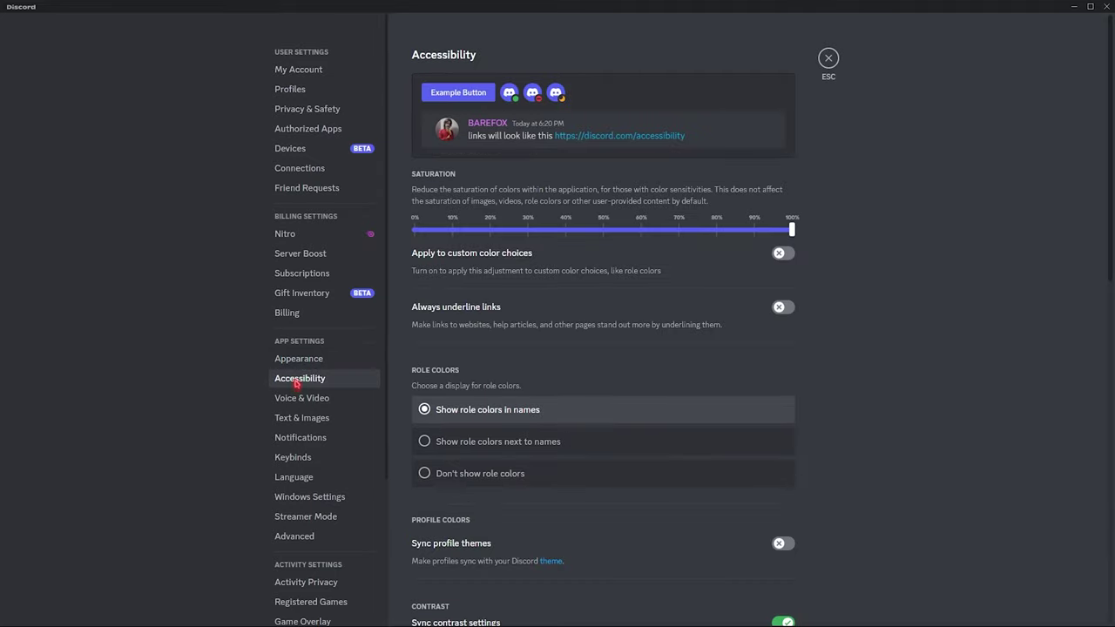
scroll(491, 335, "down", 3)
scroll(494, 344, "down", 1)
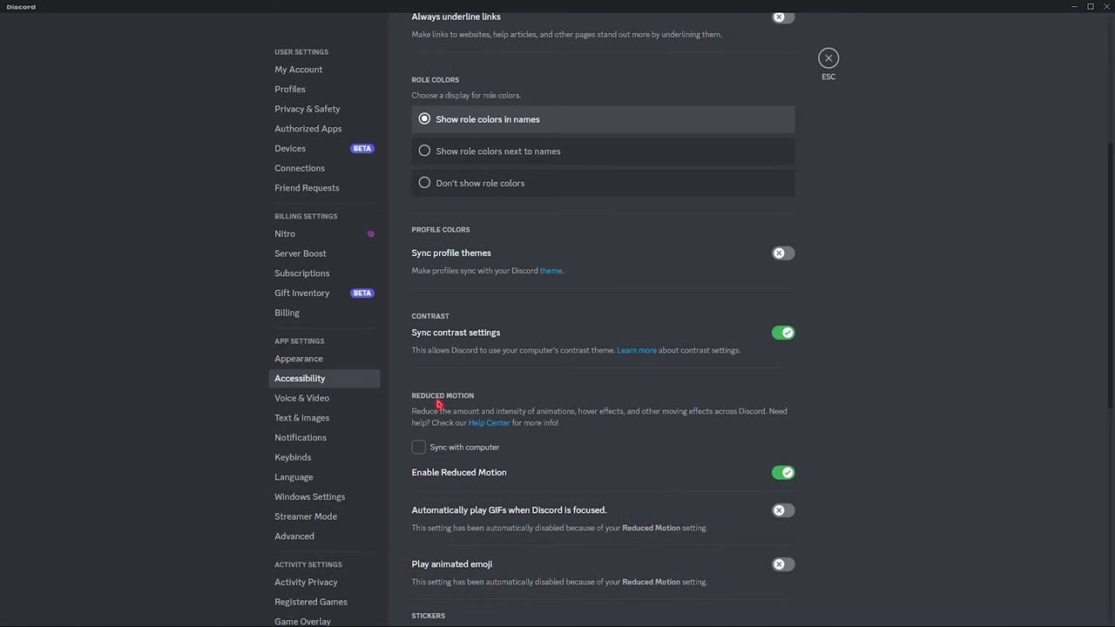
scroll(410, 392, "down", 3)
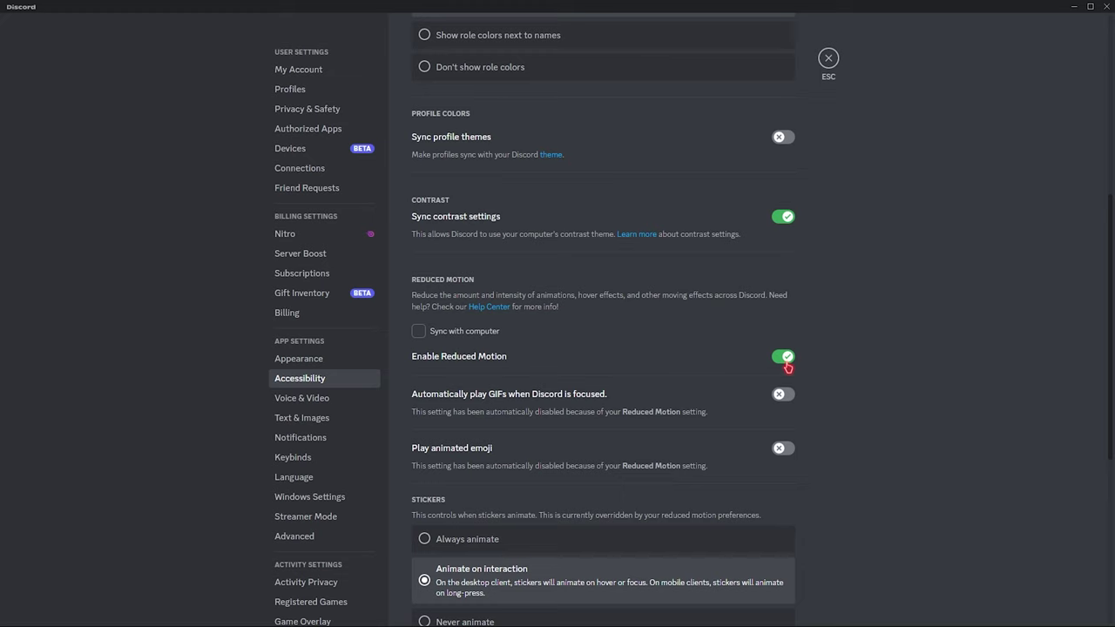
- Review Voice & Video's Advanced options down to Debugging, then go to Notifications
scroll(610, 375, "up", 1)
left_click(305, 401)
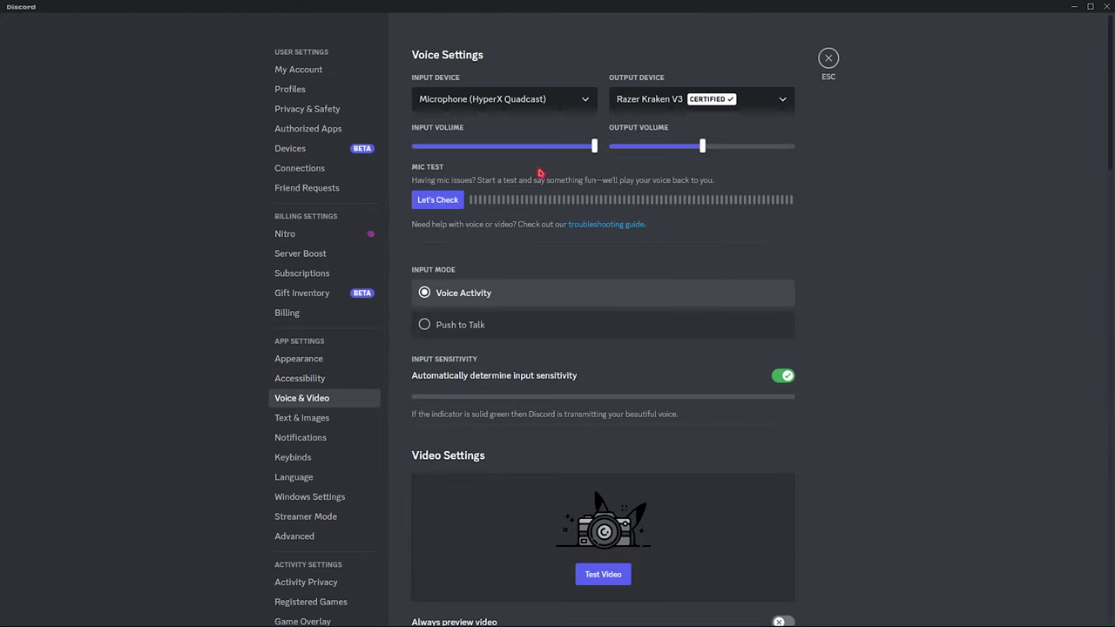
scroll(540, 177, "down", 10)
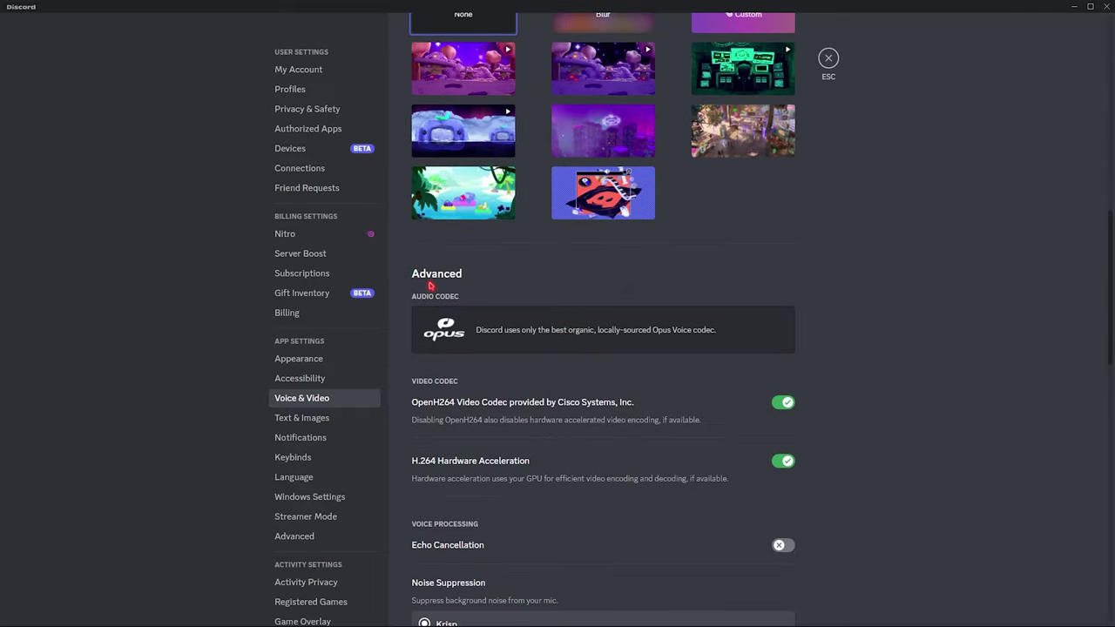
scroll(431, 283, "down", 2)
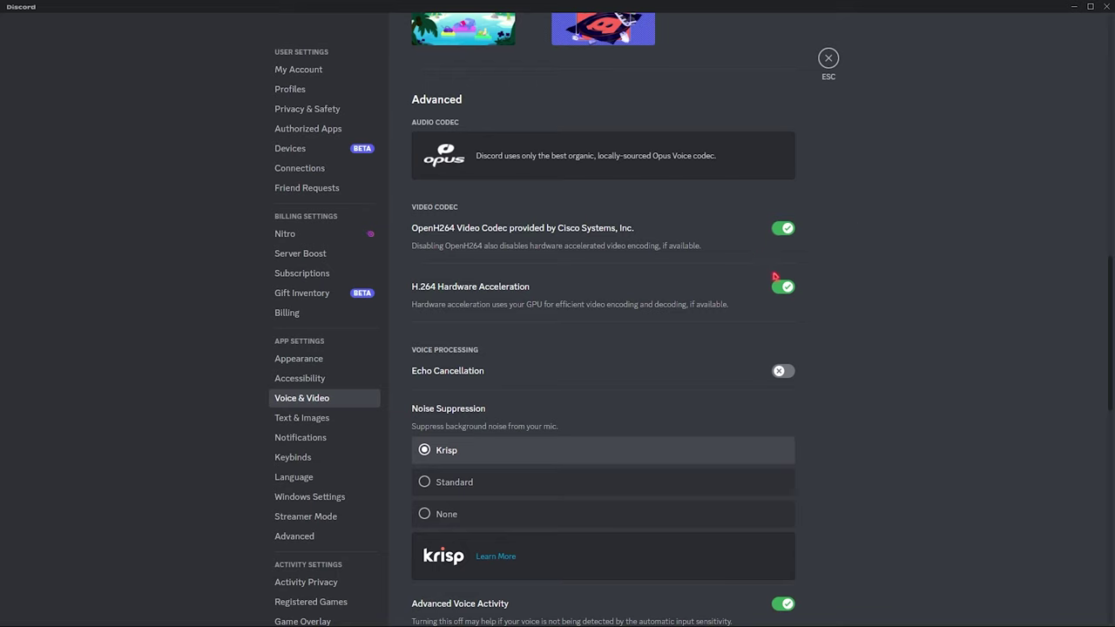
scroll(576, 240, "down", 10)
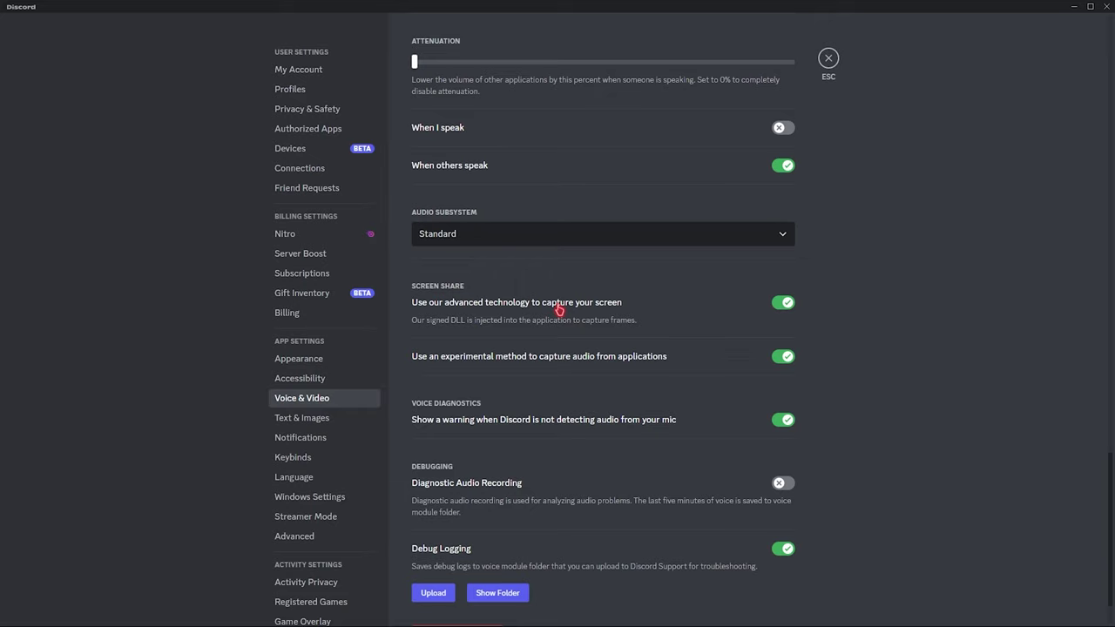
left_click(296, 267)
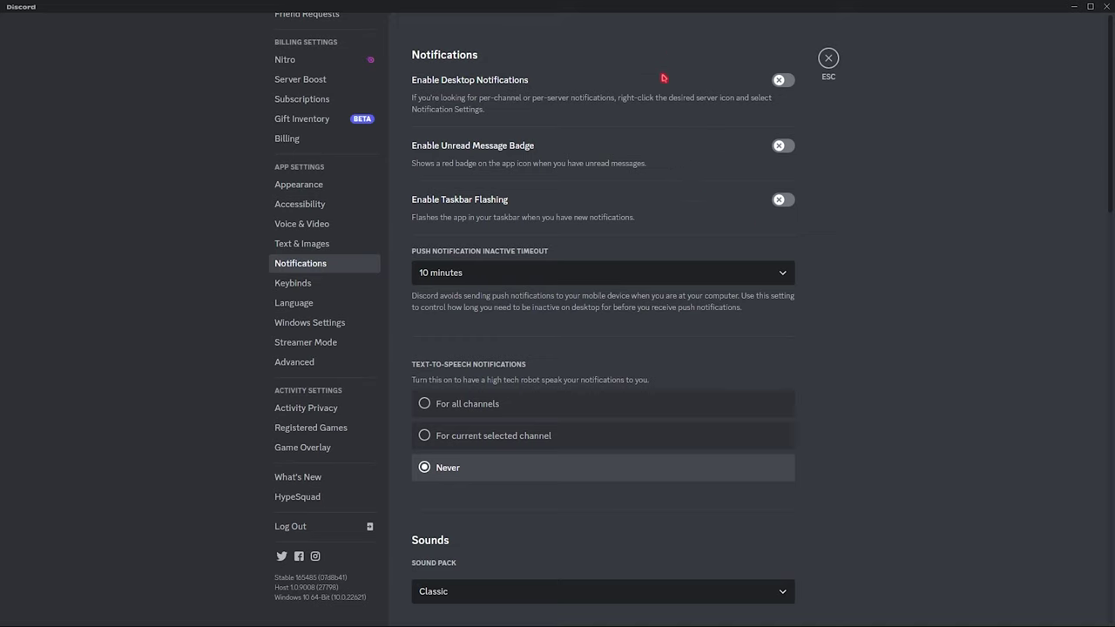
- Check Windows Settings (Open Discord off, Minimize to Tray on), then close Discord and restore it from the tray
left_click(331, 324)
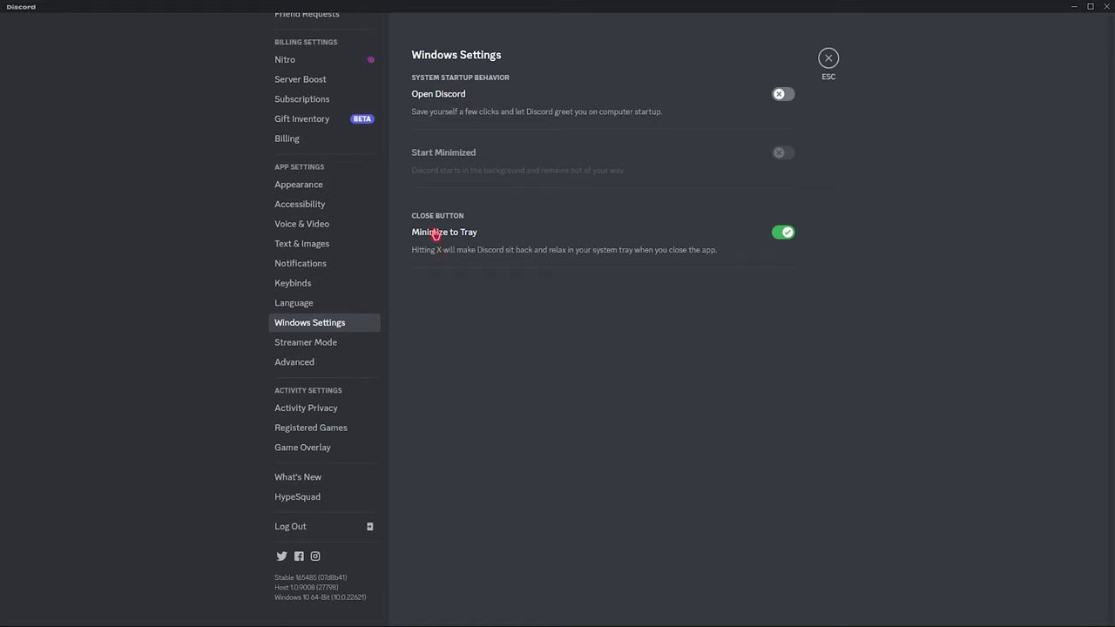
left_click(1107, 6)
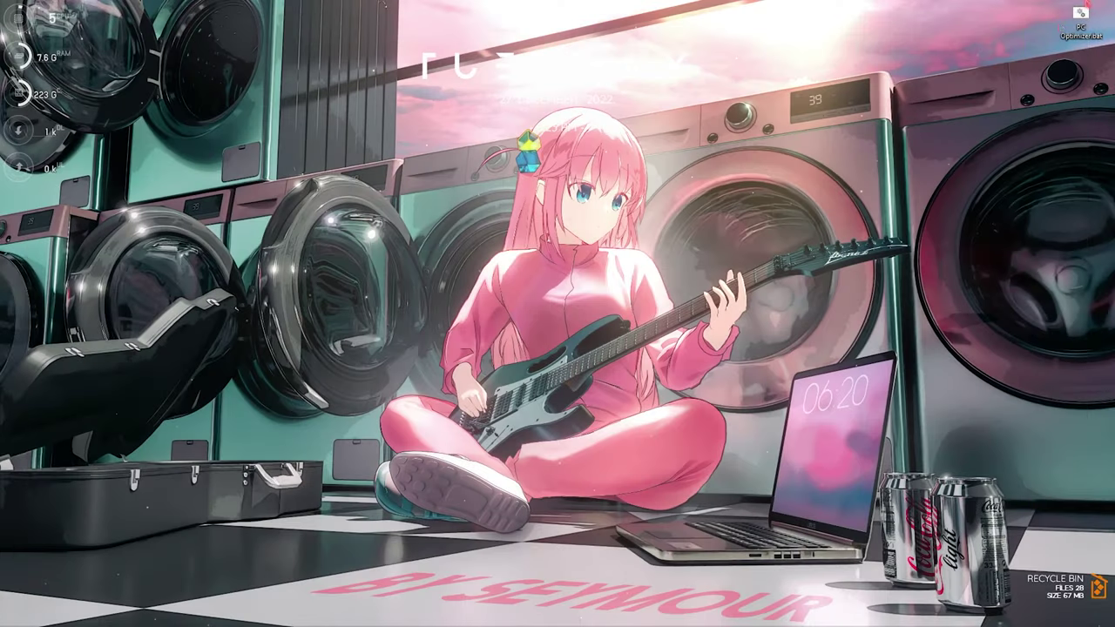
left_click(966, 613)
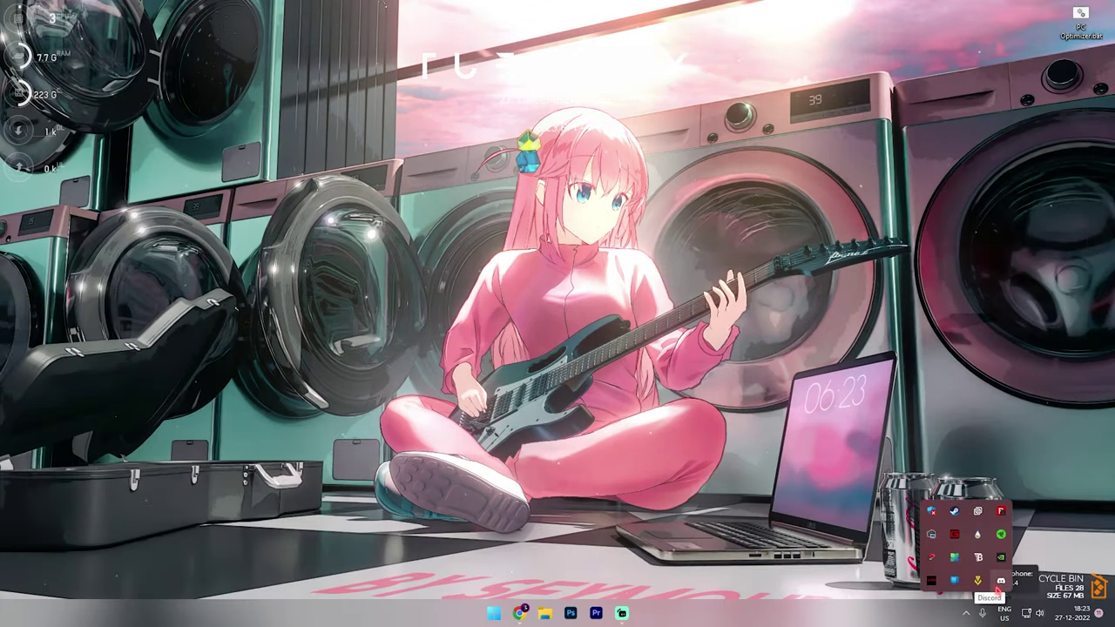
left_click(997, 583)
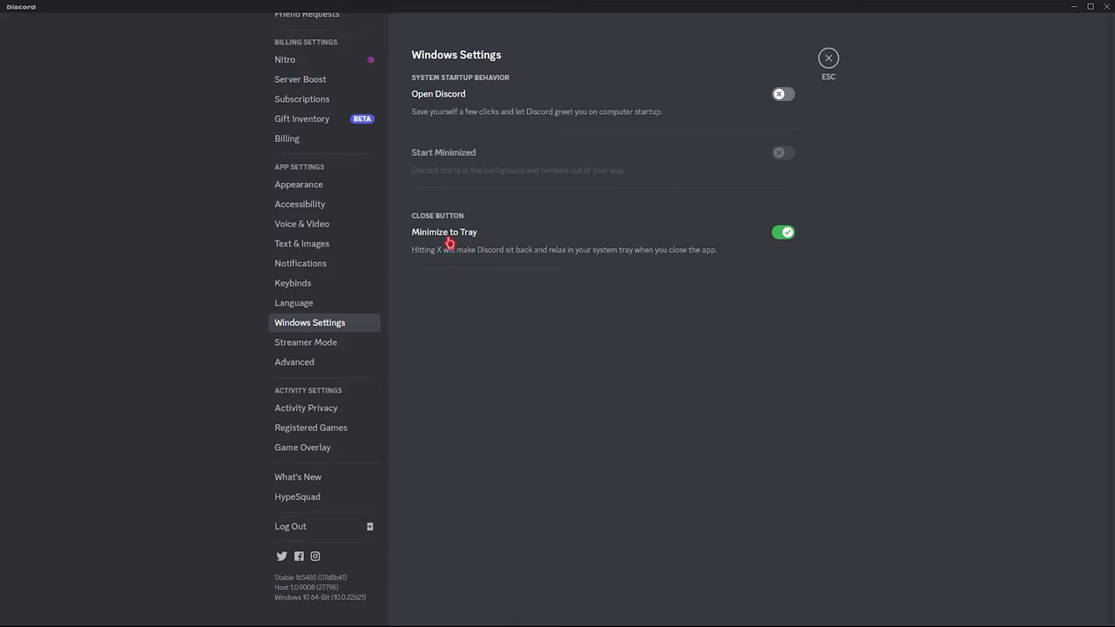
- Show the Advanced settings with Hardware Acceleration left enabled
left_click(307, 368)
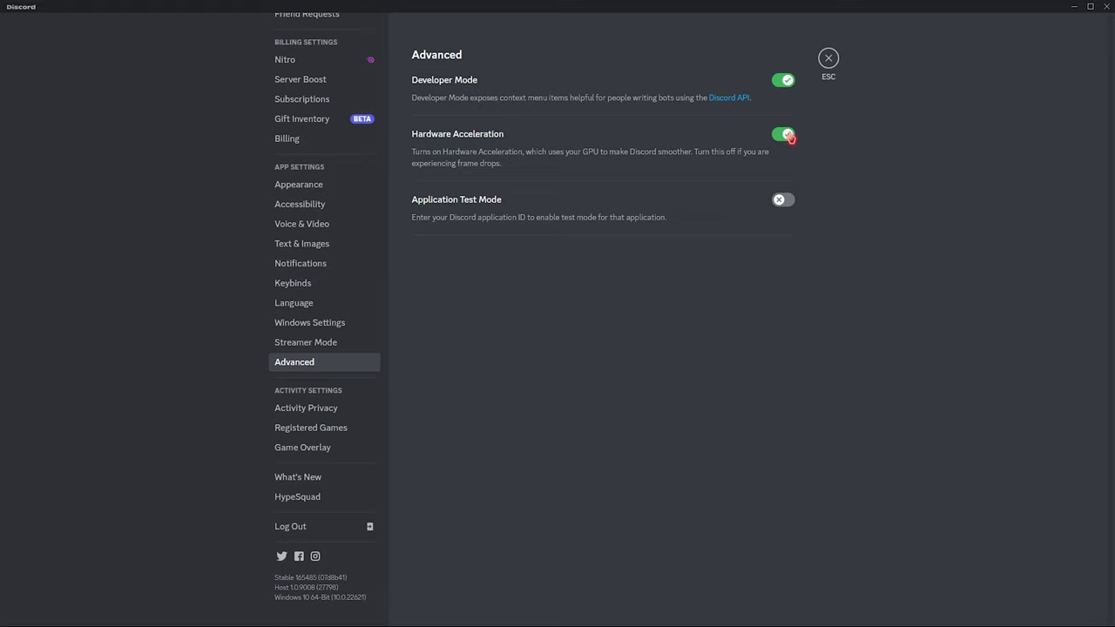
- Confirm Enable in-game overlay is off in Game Overlay, then exit User Settings
left_click(312, 450)
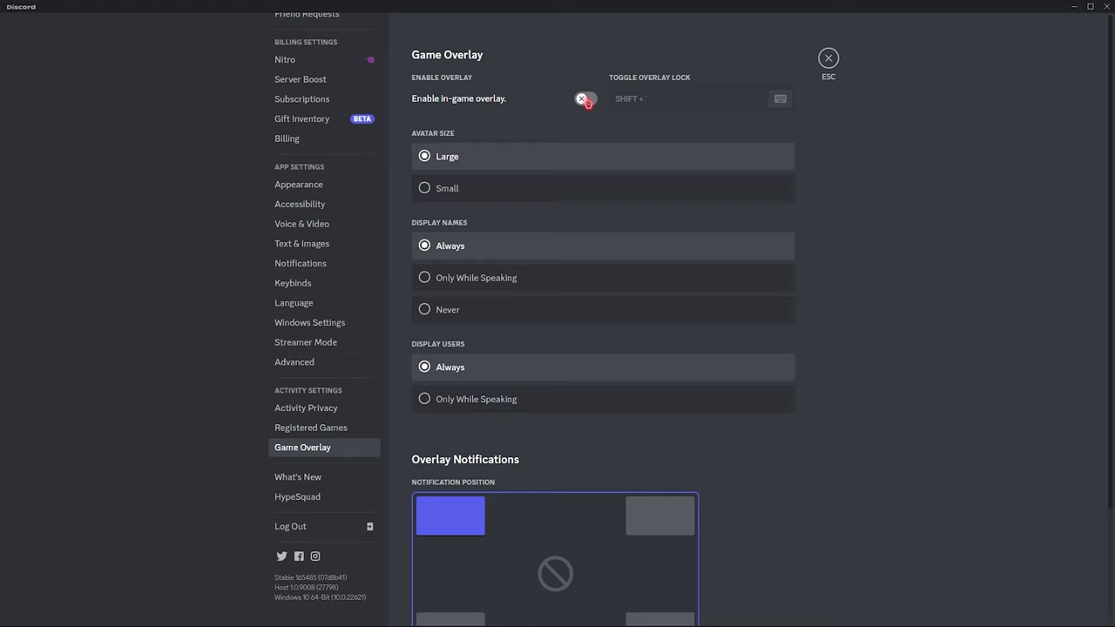
key("Escape")
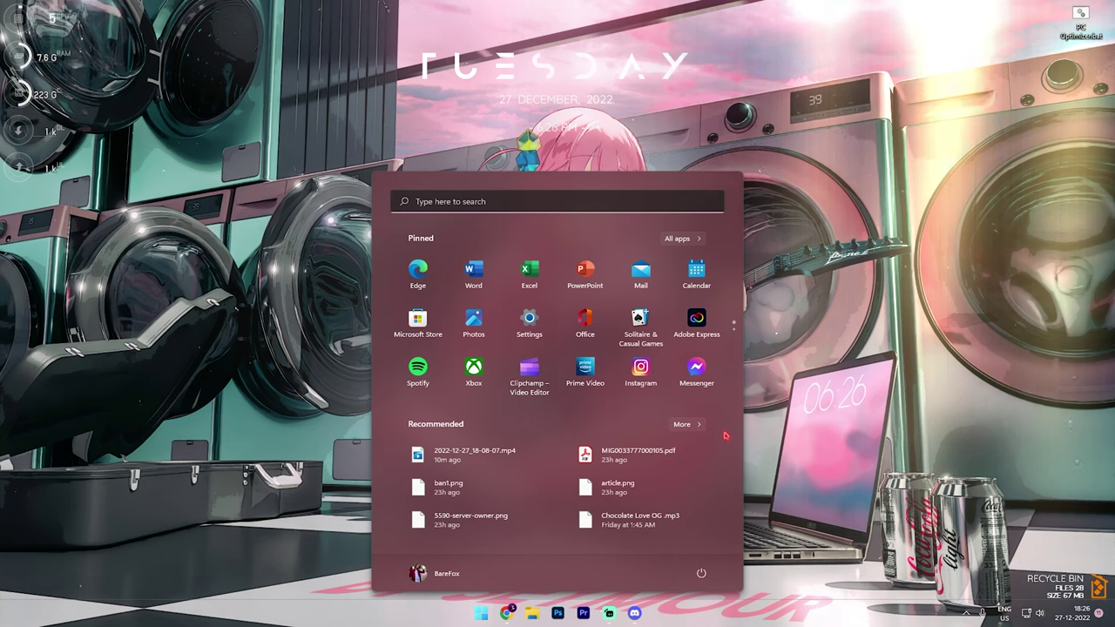
- Open the Create a restore point settings and select the Local Disk (C:) drive
type("create a restore point")
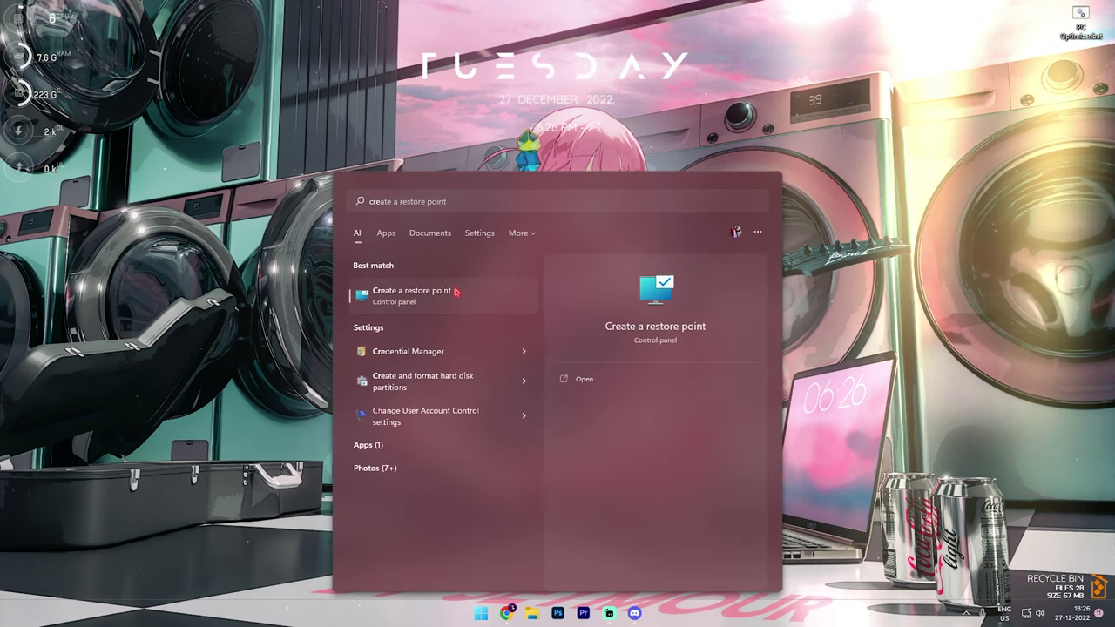
left_click(460, 289)
scroll(175, 229, "down", 1)
left_click(137, 230)
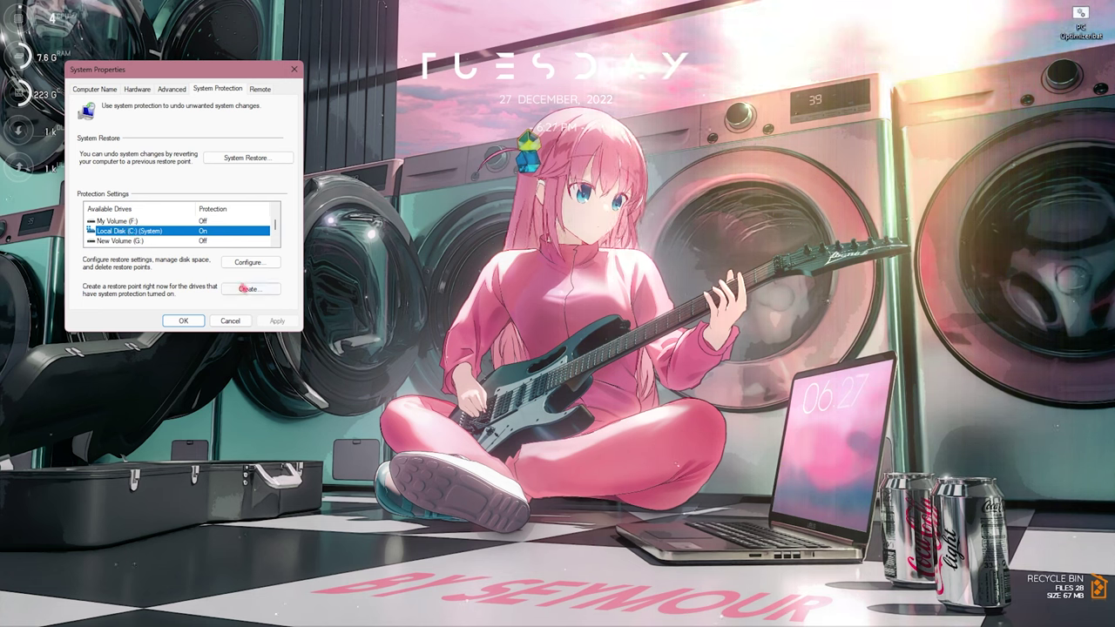
- Create a restore point described as 'Restore' and close System Properties
left_click(243, 288)
type("Restore")
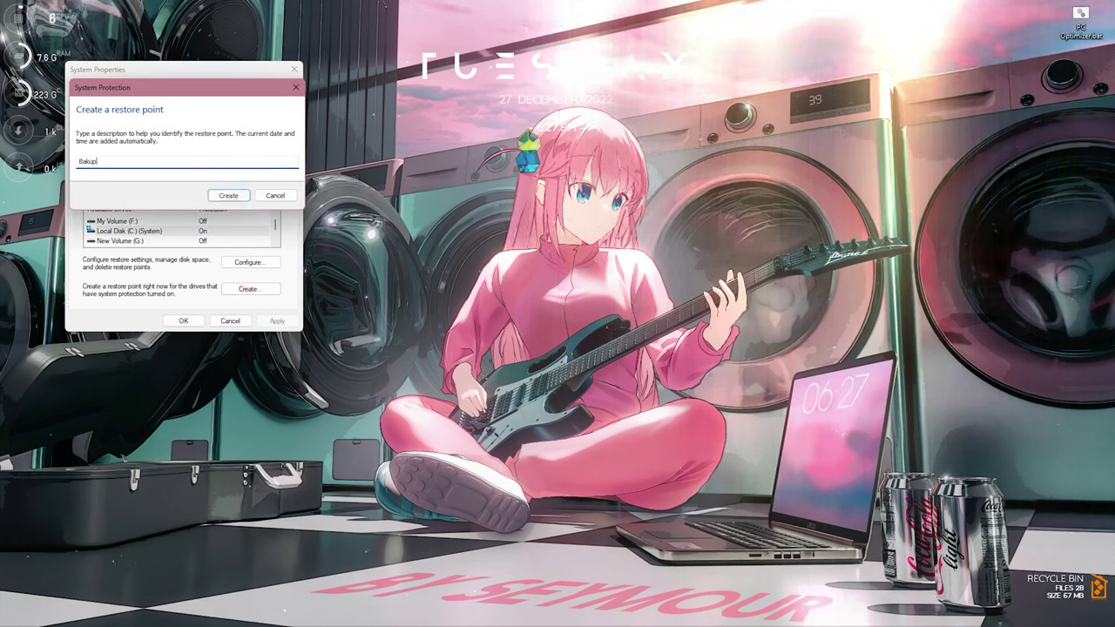
key("Return")
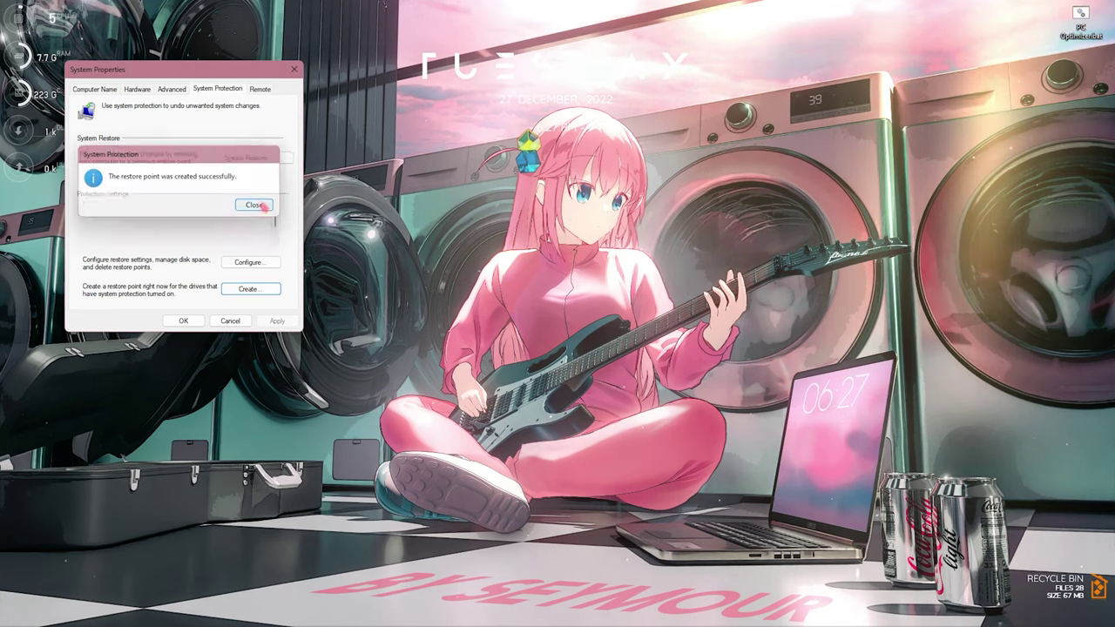
left_click(254, 205)
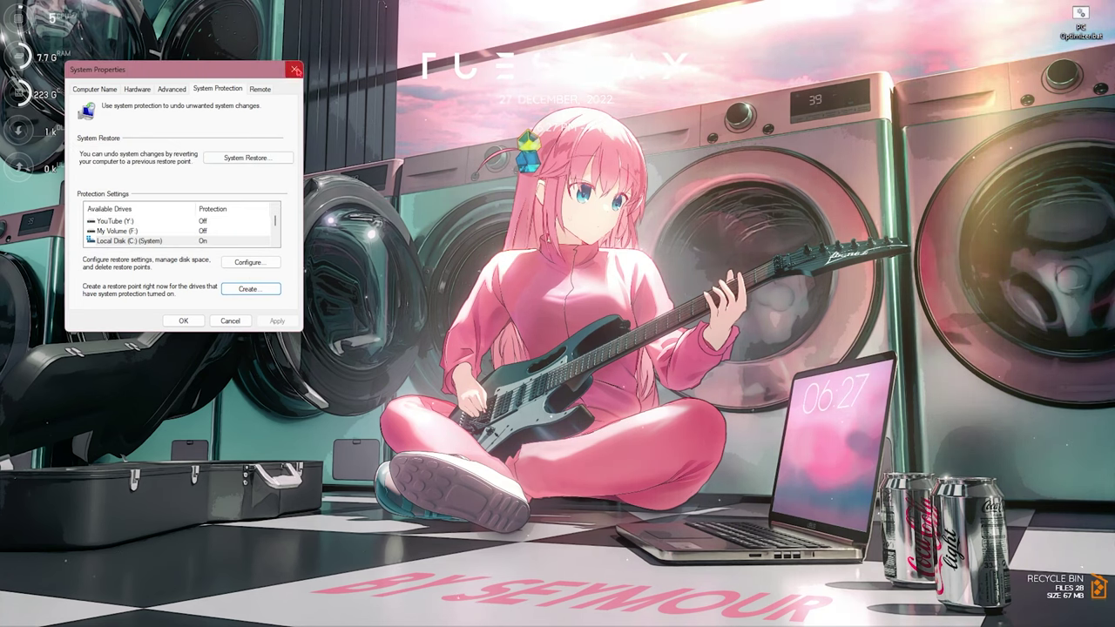
left_click(293, 69)
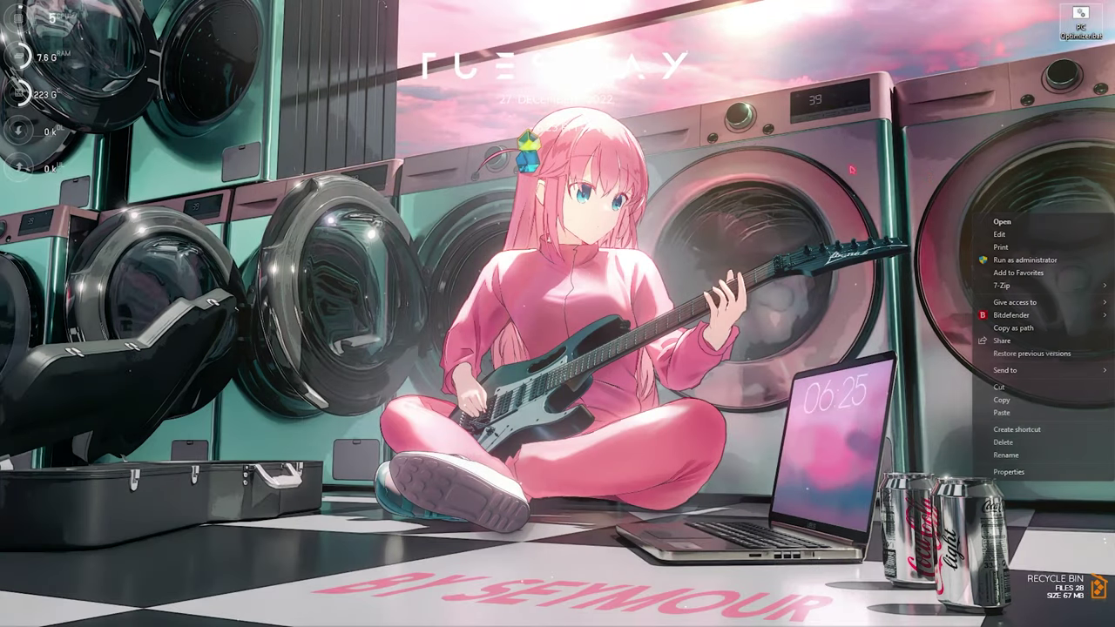
- Open PC Optimizer.bat in Notepad, scroll through its commands, and close it
left_click(1002, 248)
scroll(348, 261, "down", 10)
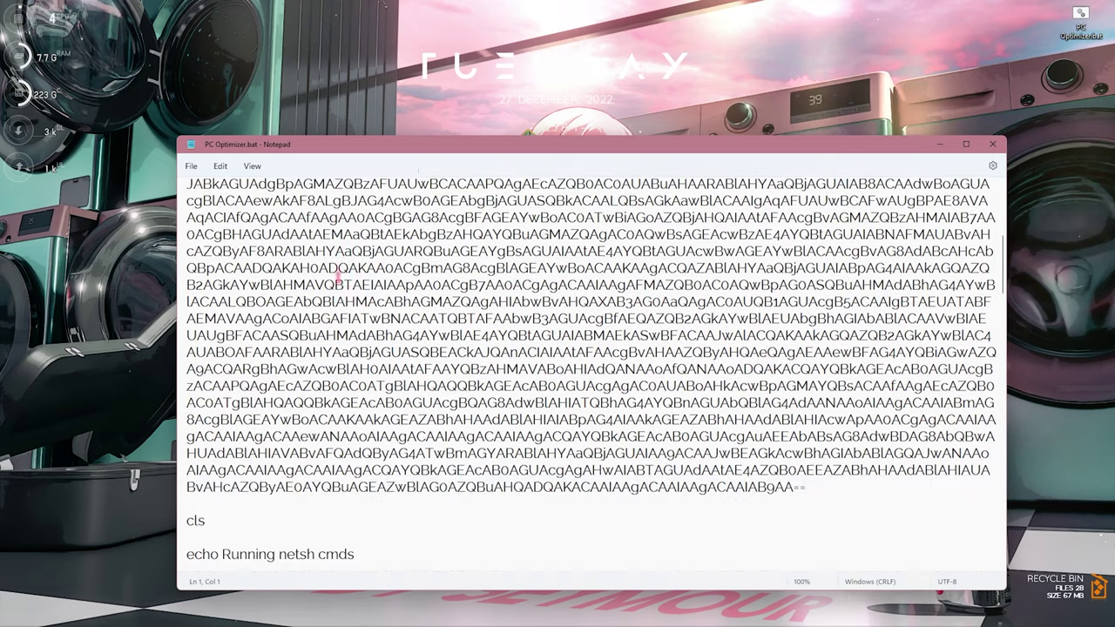
scroll(335, 326, "down", 6)
scroll(334, 331, "up", 15)
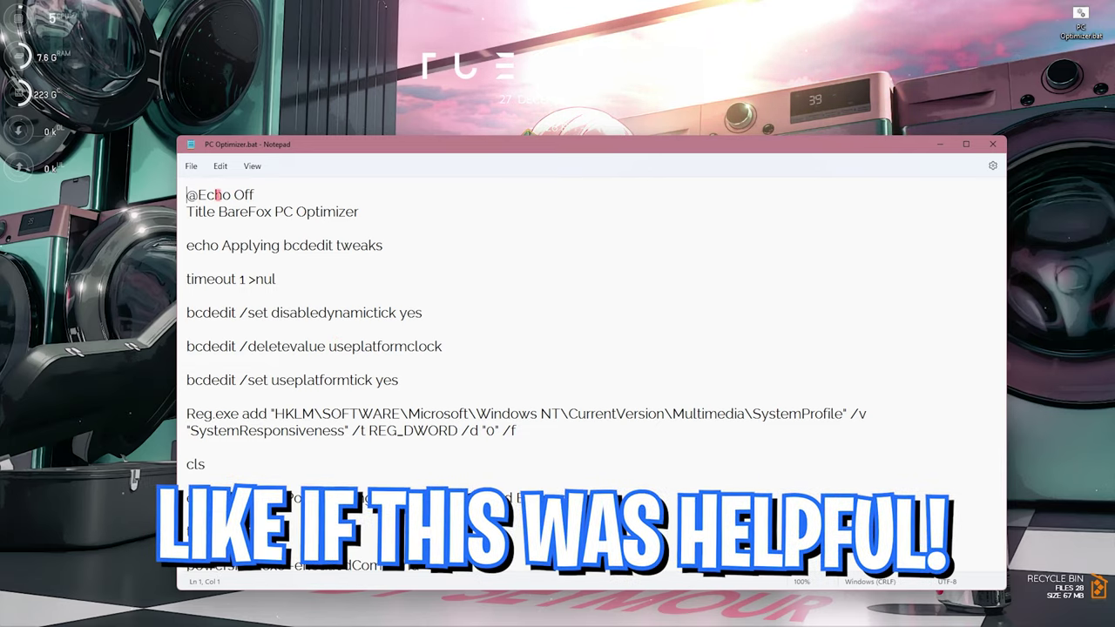
left_click(992, 144)
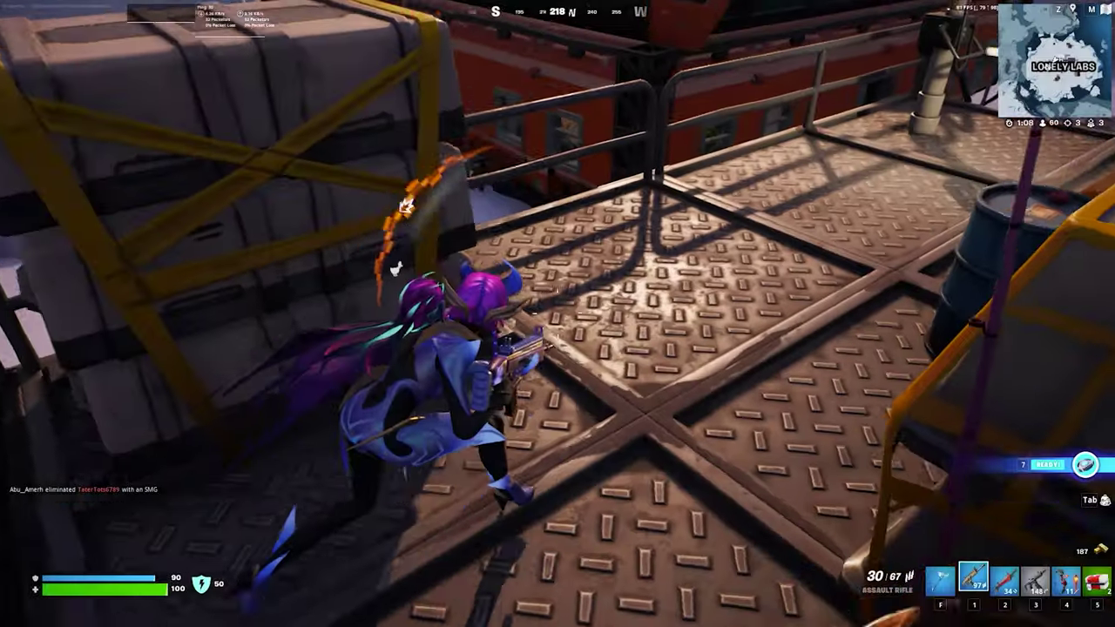
- Equip the Maven Auto Shotgun to fight the enemy beside Lonely Labs
key("2")
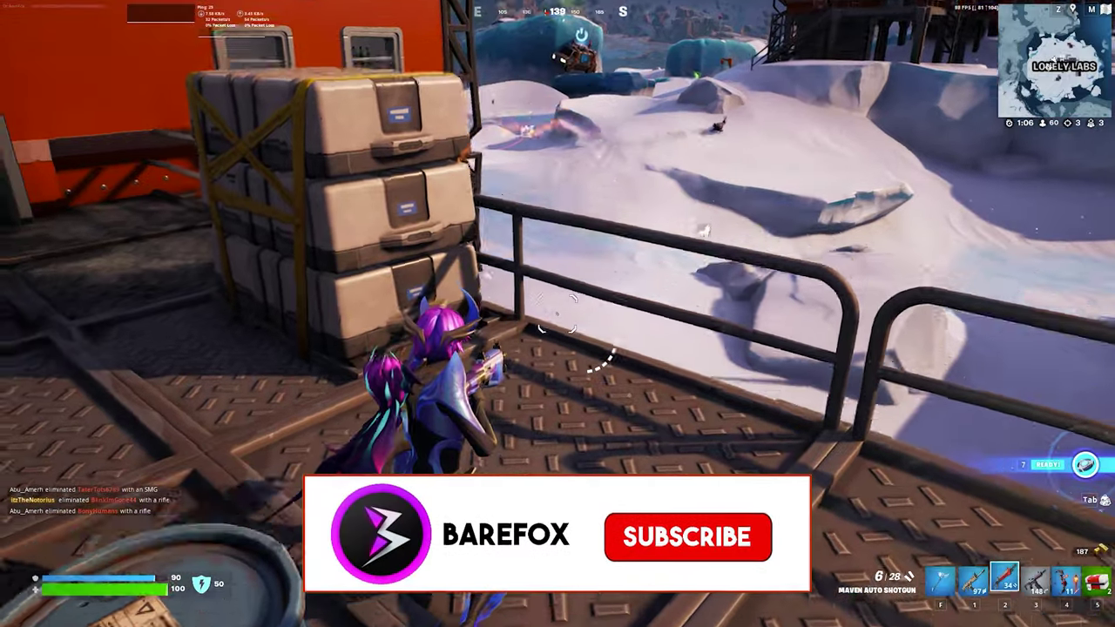